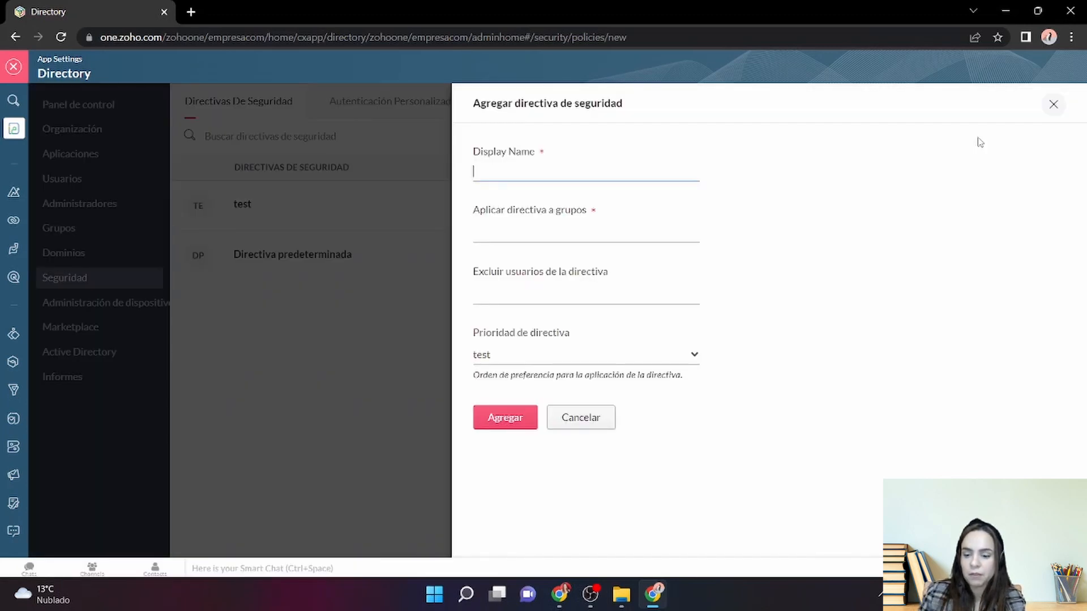
# - Start the new policy named TEST and apply it to the comerciales group
pyautogui.write('TEST')
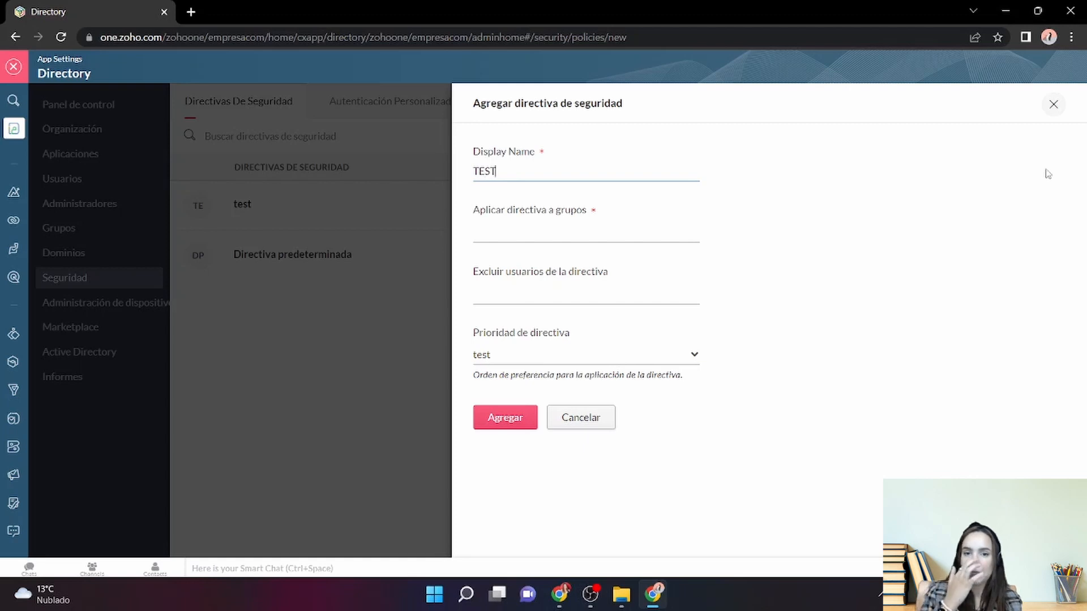
pyautogui.click(642, 237)
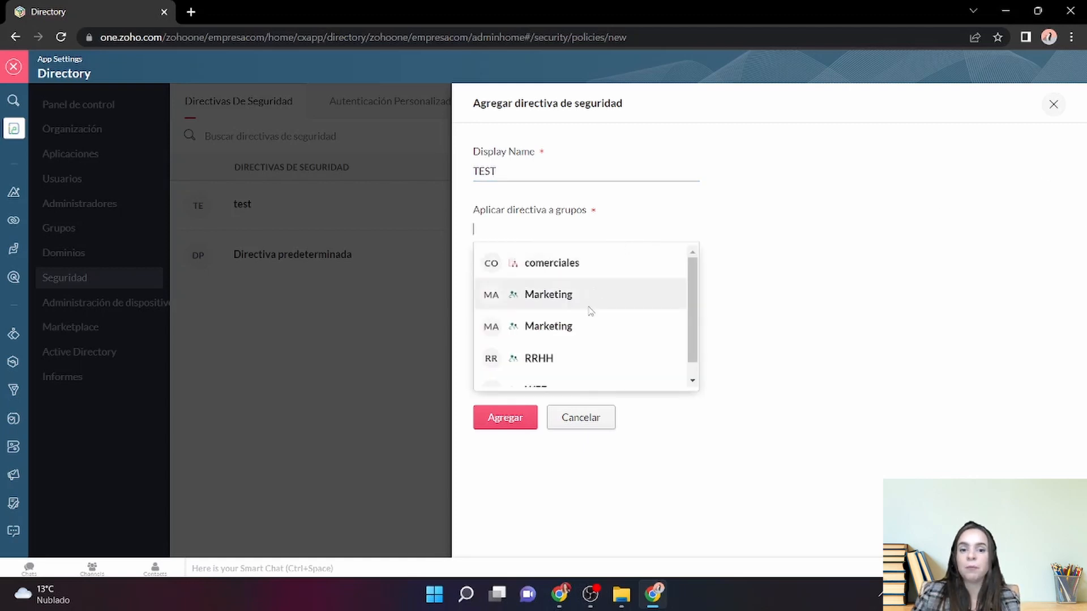
pyautogui.click(577, 266)
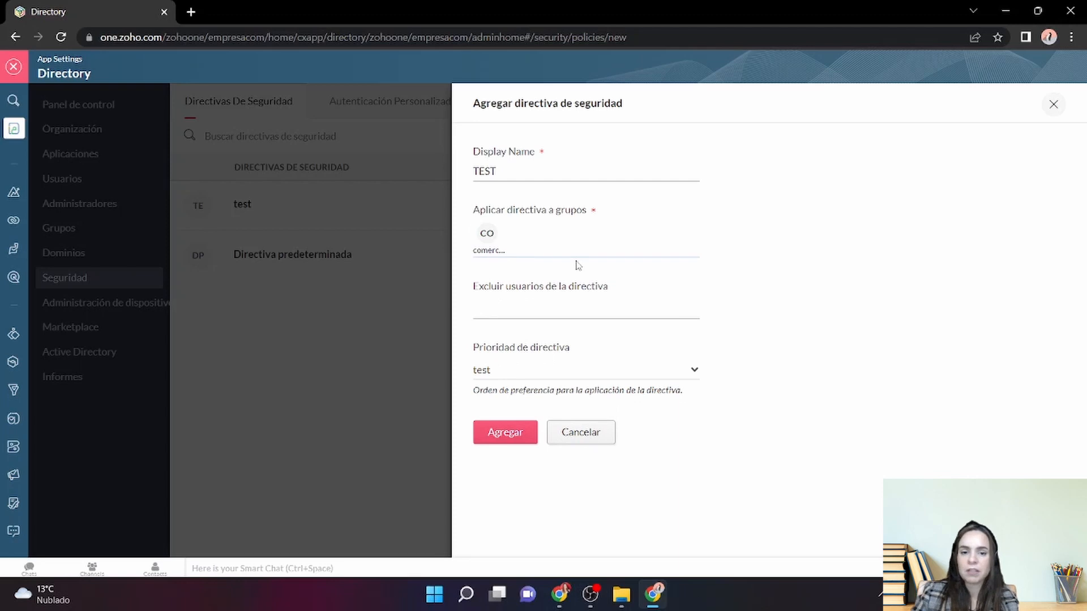
pyautogui.moveTo(491, 247)
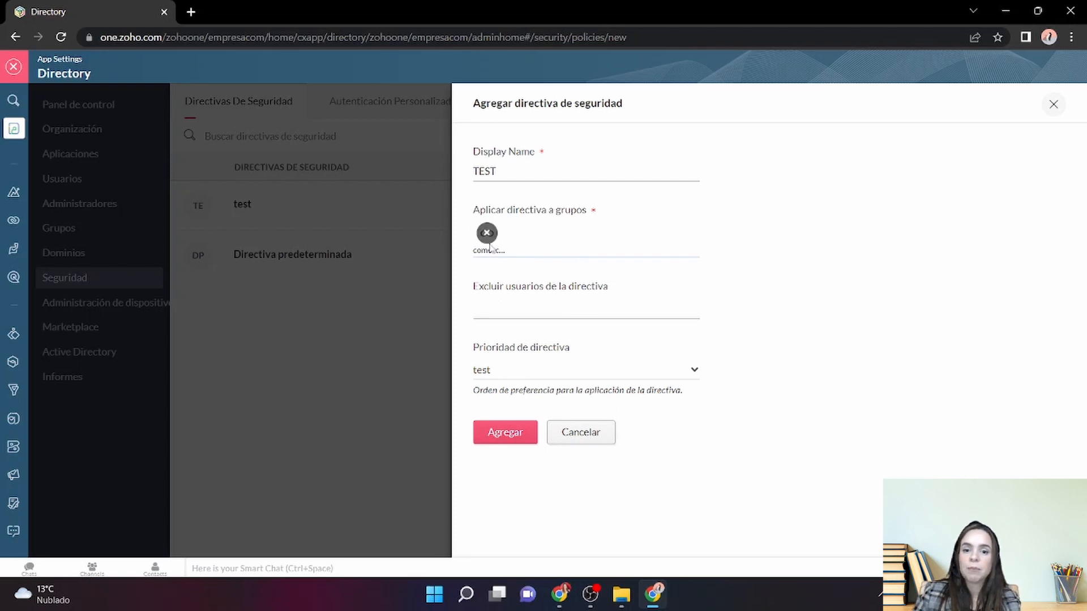
# - Leave no users excluded, keep test as priority, complete the name TEST 1 and add it
pyautogui.click(536, 311)
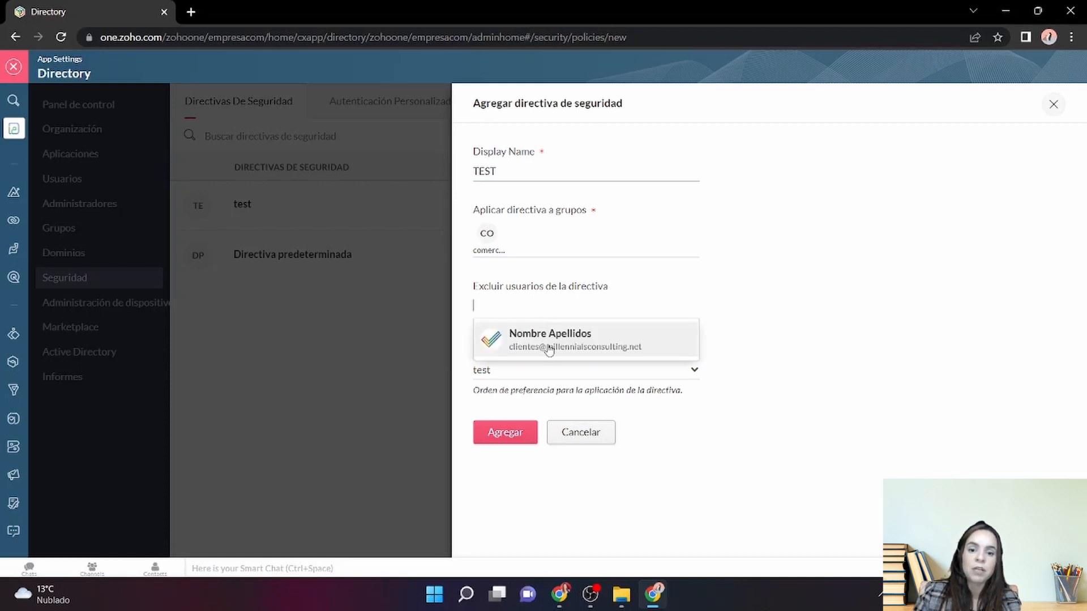
pyautogui.click(550, 348)
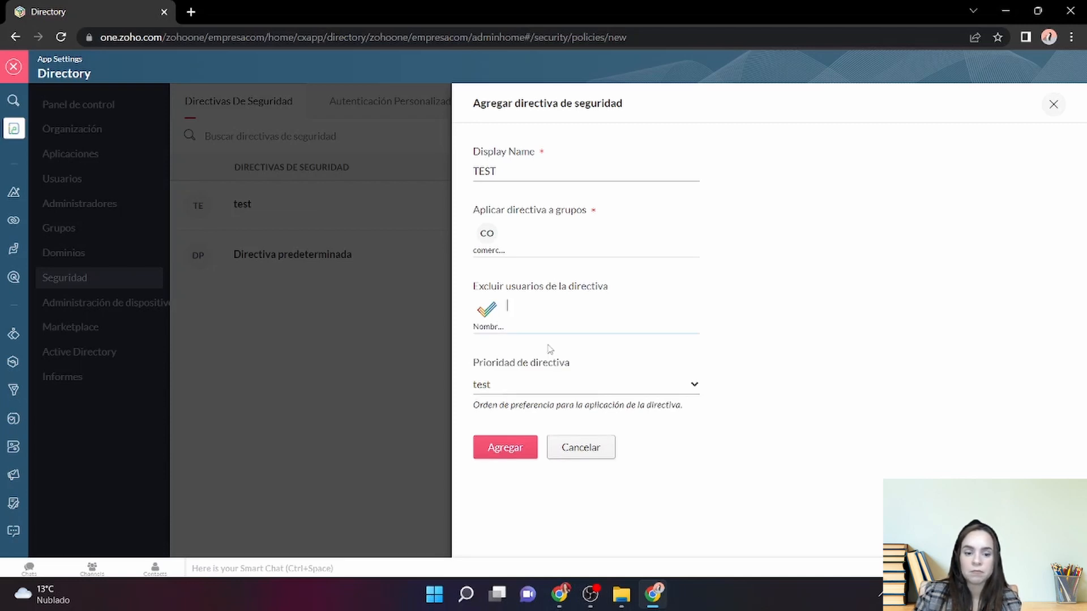
pyautogui.press('BackSpace')
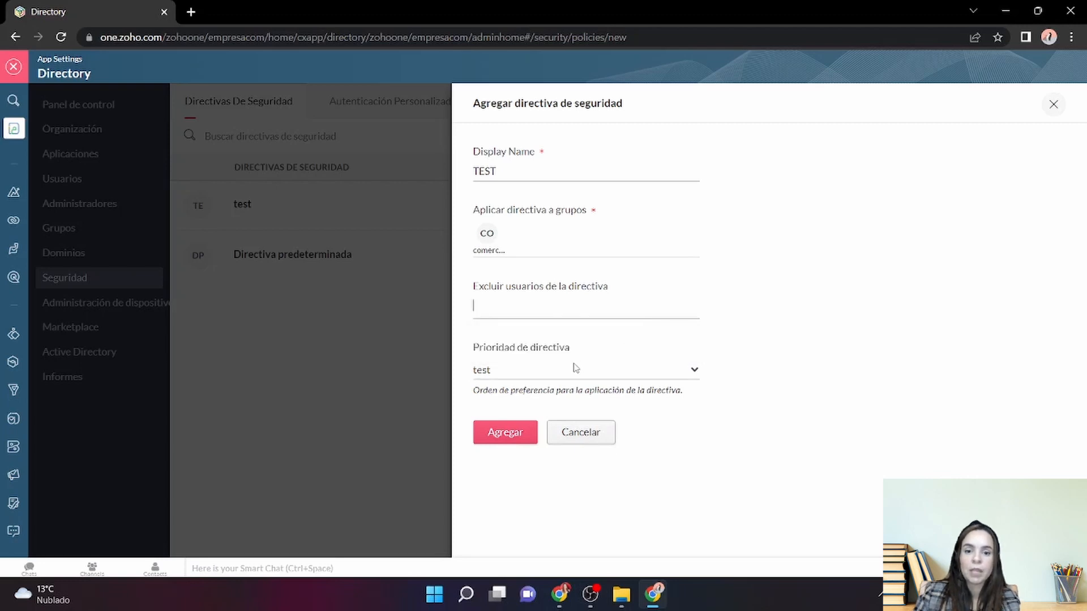
pyautogui.click(584, 372)
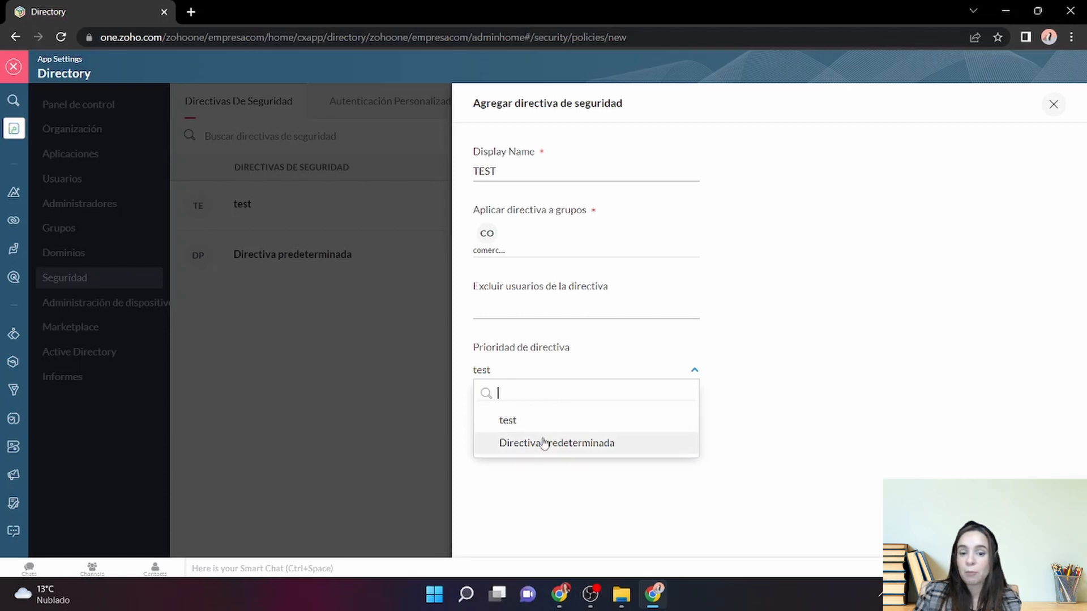
pyautogui.click(531, 425)
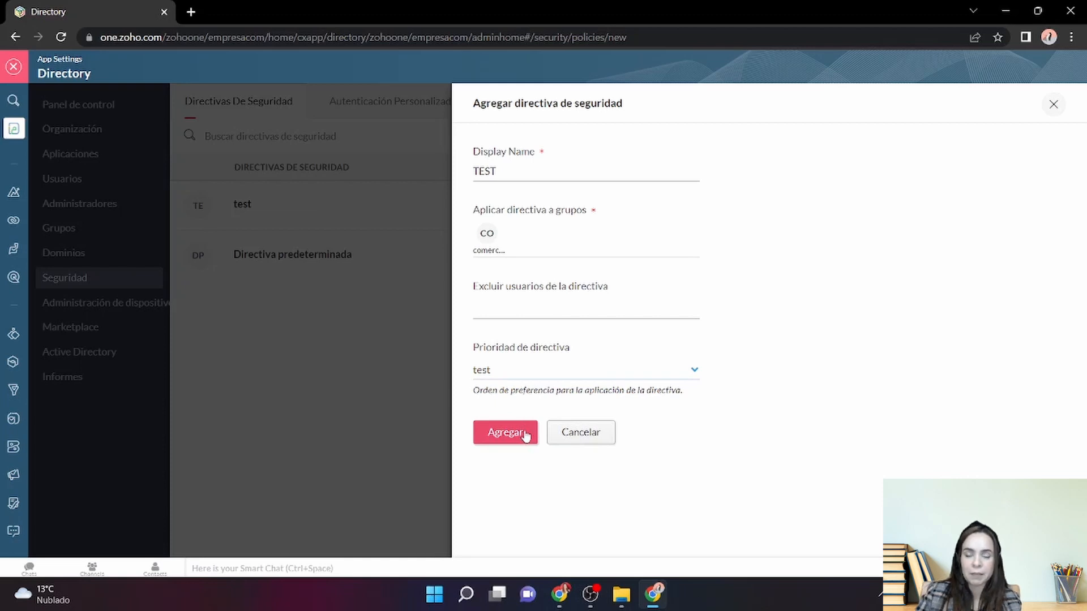
pyautogui.write('1')
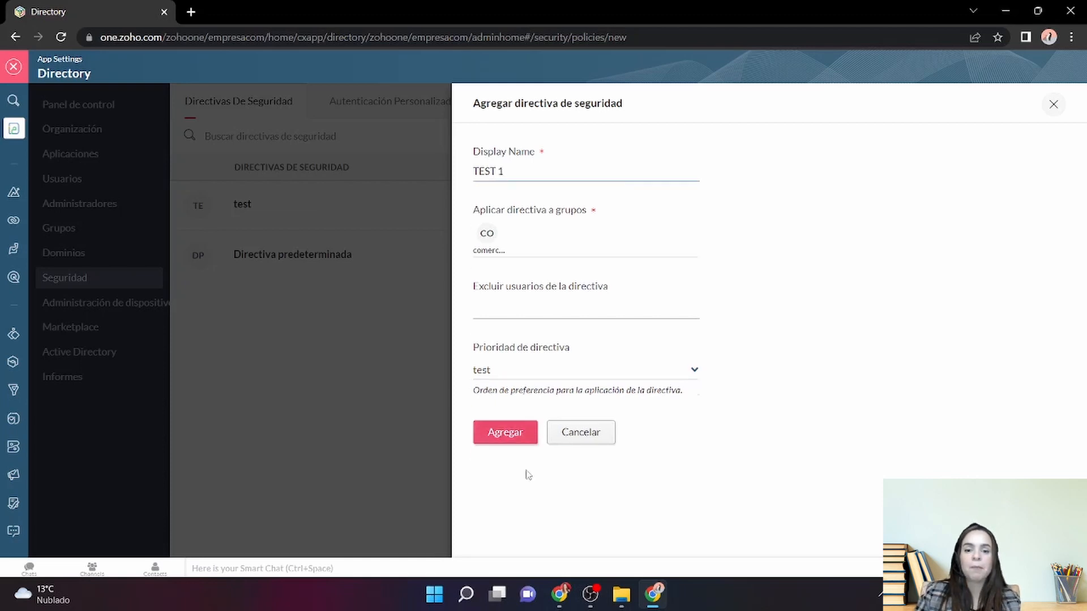
pyautogui.click(511, 440)
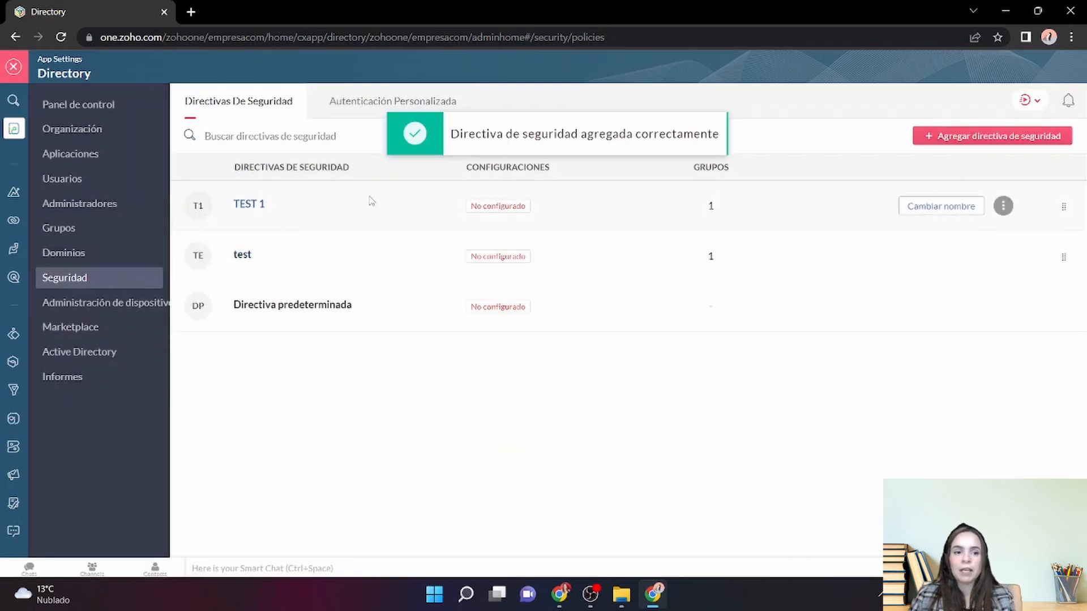
# - Open TEST 1's password policy configuration and set the minimum password length to 8
pyautogui.click(255, 207)
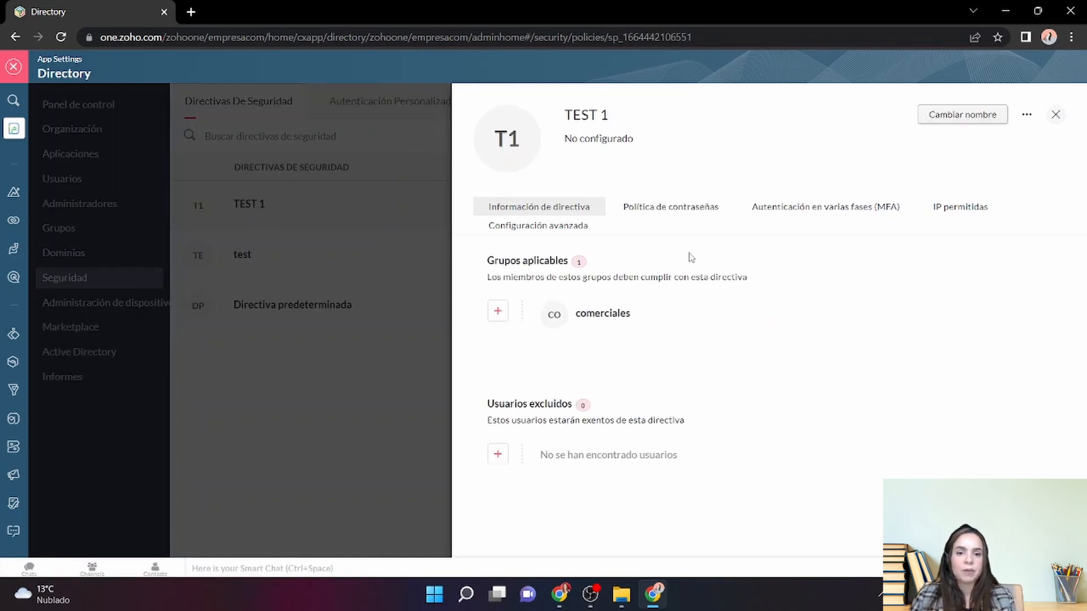
pyautogui.click(635, 209)
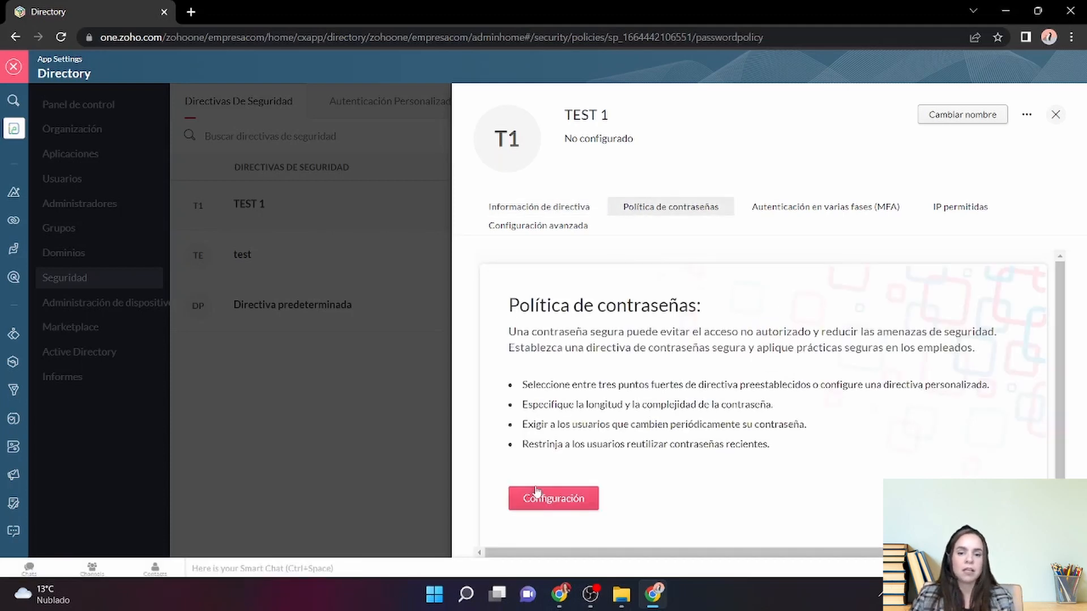
pyautogui.click(546, 502)
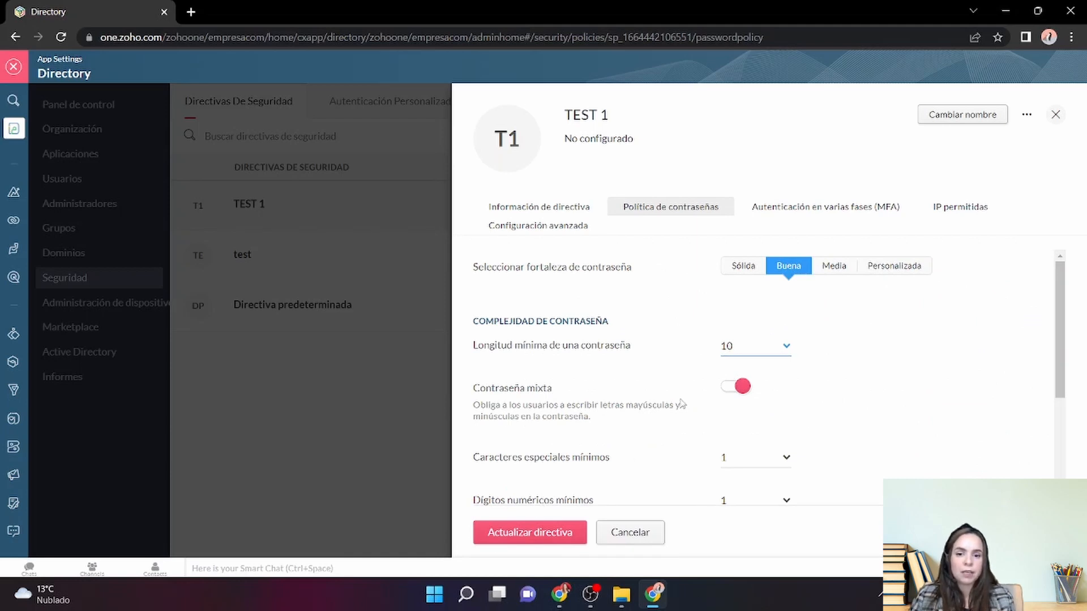
pyautogui.click(774, 351)
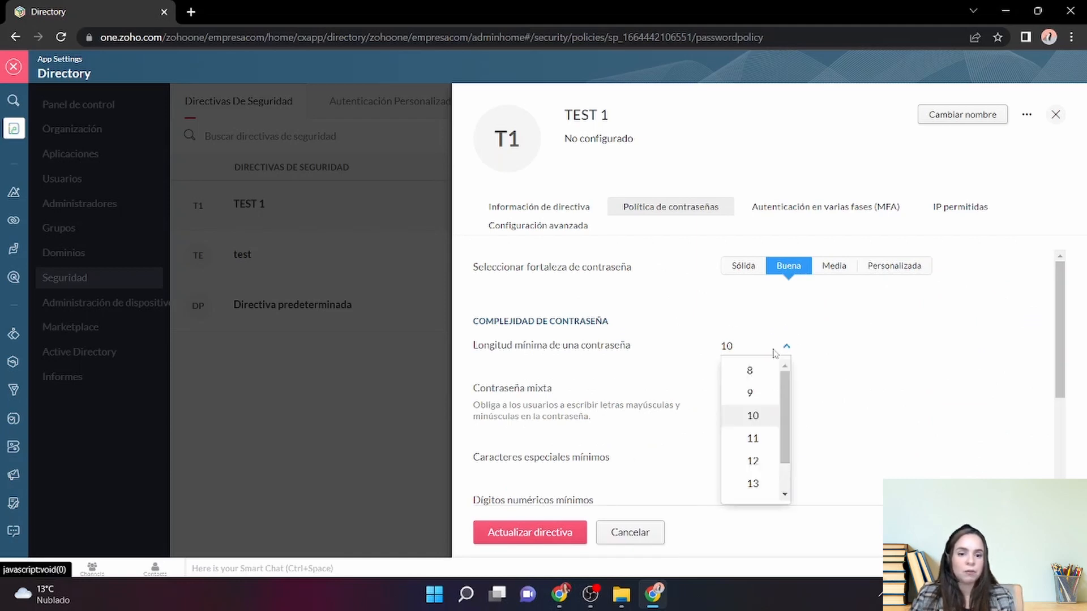
pyautogui.click(757, 372)
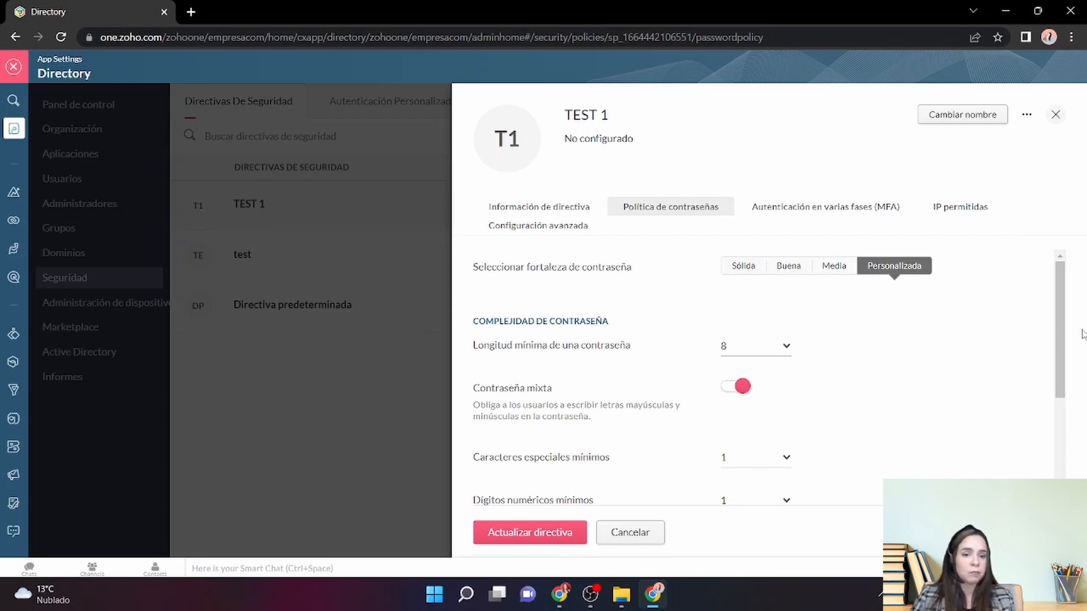
pyautogui.moveTo(1067, 336); pyautogui.dragTo(1069, 405)
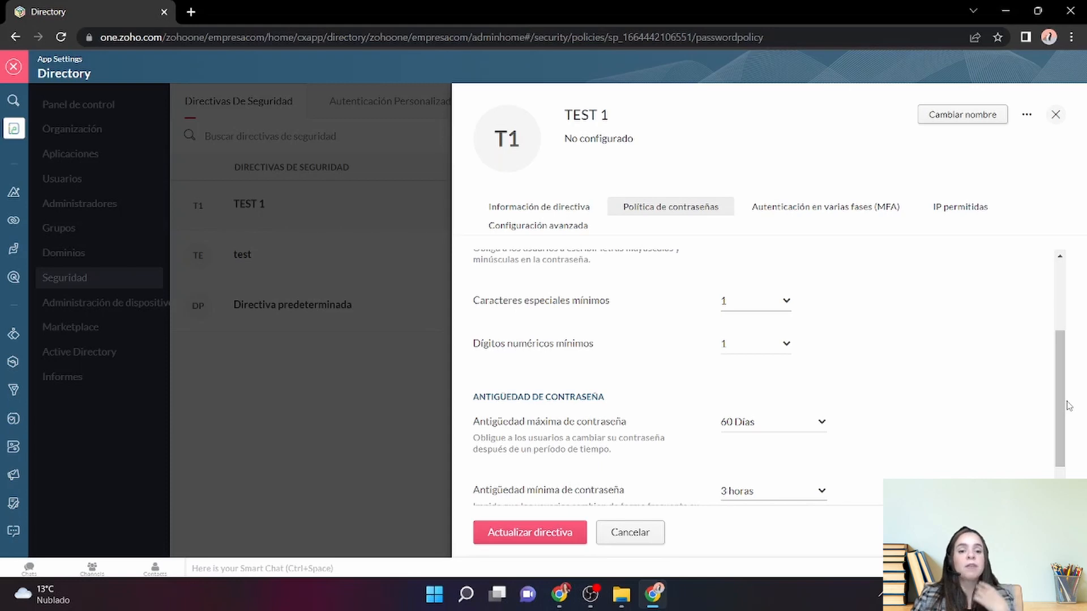
# - Require at least 5 special characters and 2 numeric digits in passwords
pyautogui.click(776, 304)
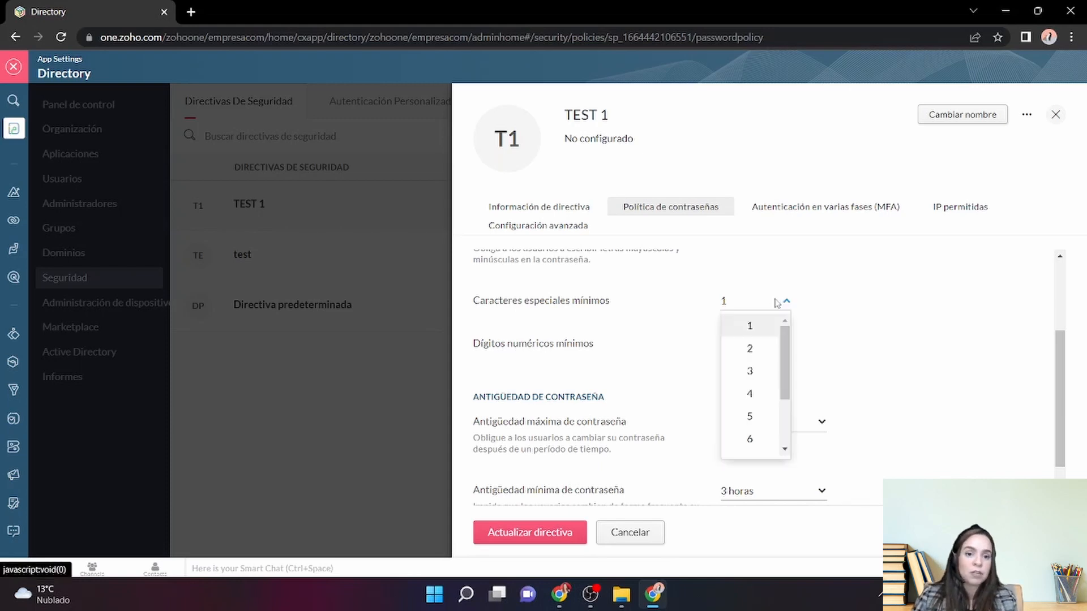
pyautogui.click(750, 420)
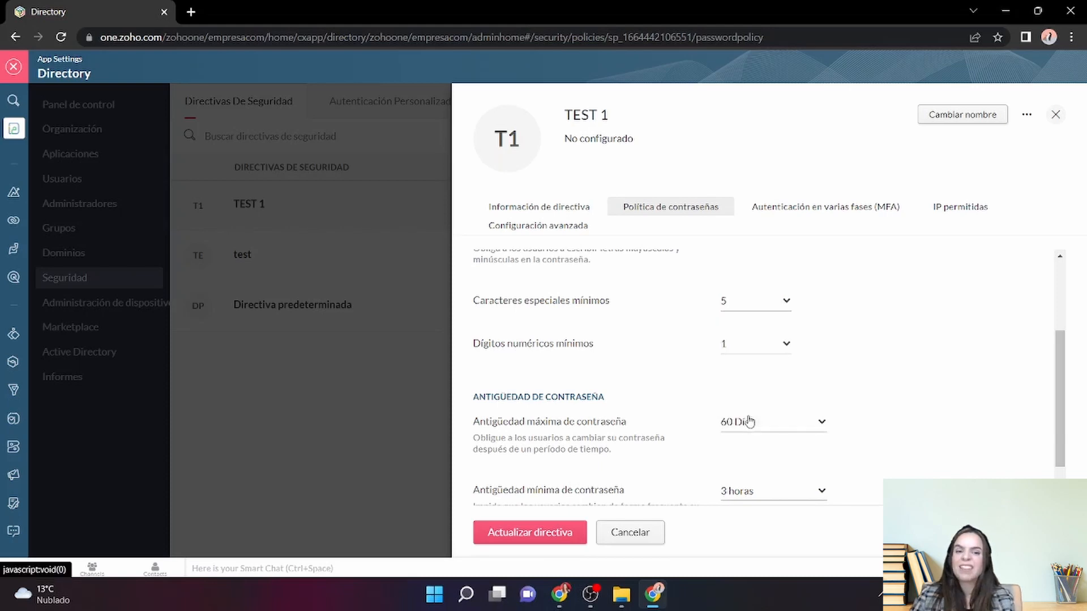
pyautogui.click(769, 345)
pyautogui.click(752, 391)
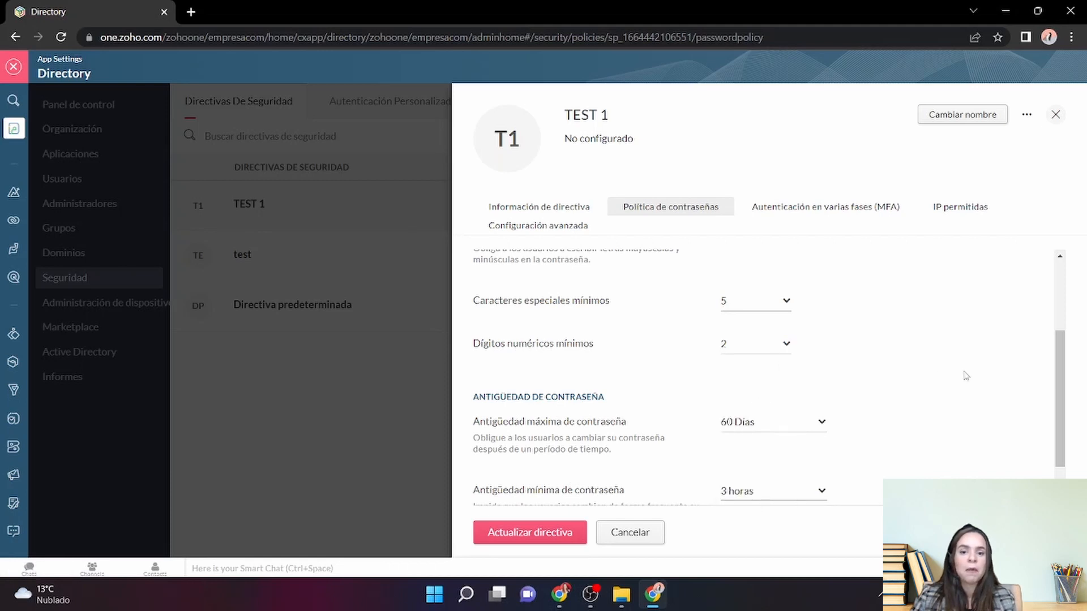
# - Block reuse of only the last password and save the password policy
pyautogui.moveTo(1062, 370); pyautogui.dragTo(1062, 443)
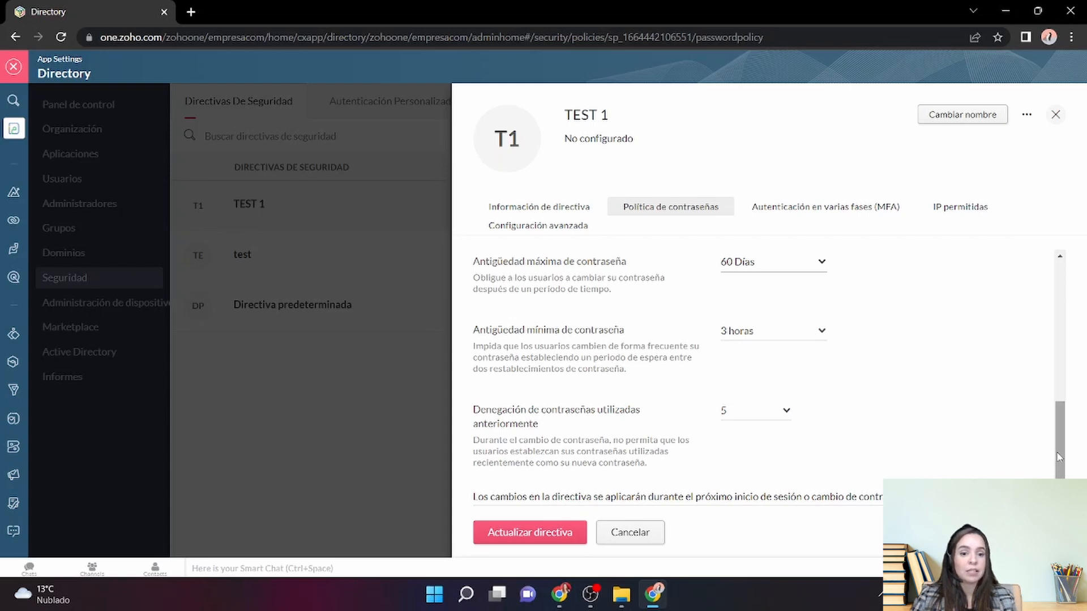
pyautogui.moveTo(1058, 458); pyautogui.dragTo(1058, 467)
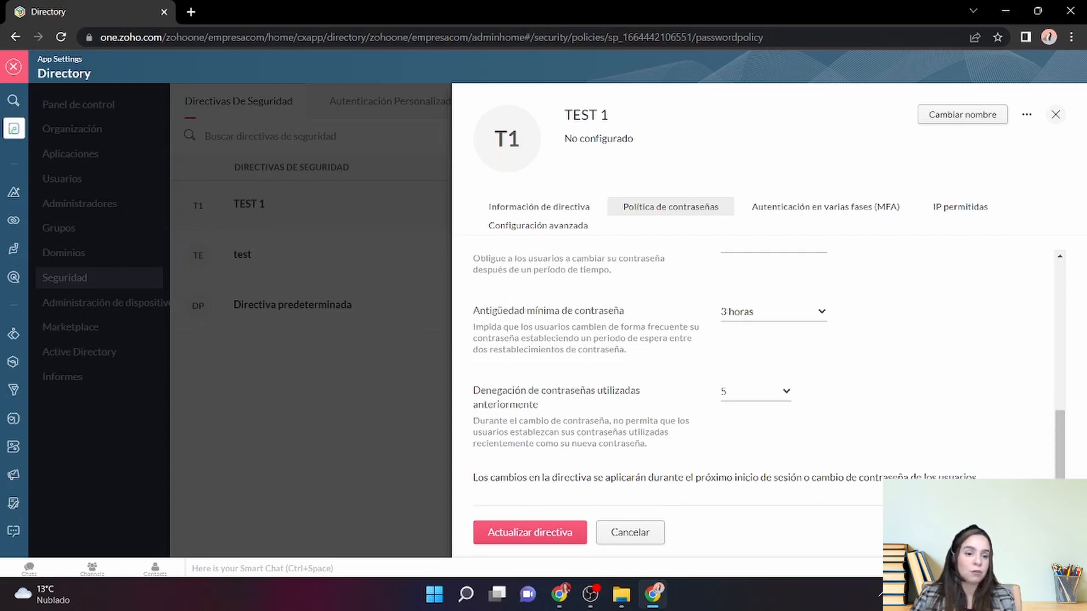
pyautogui.click(785, 400)
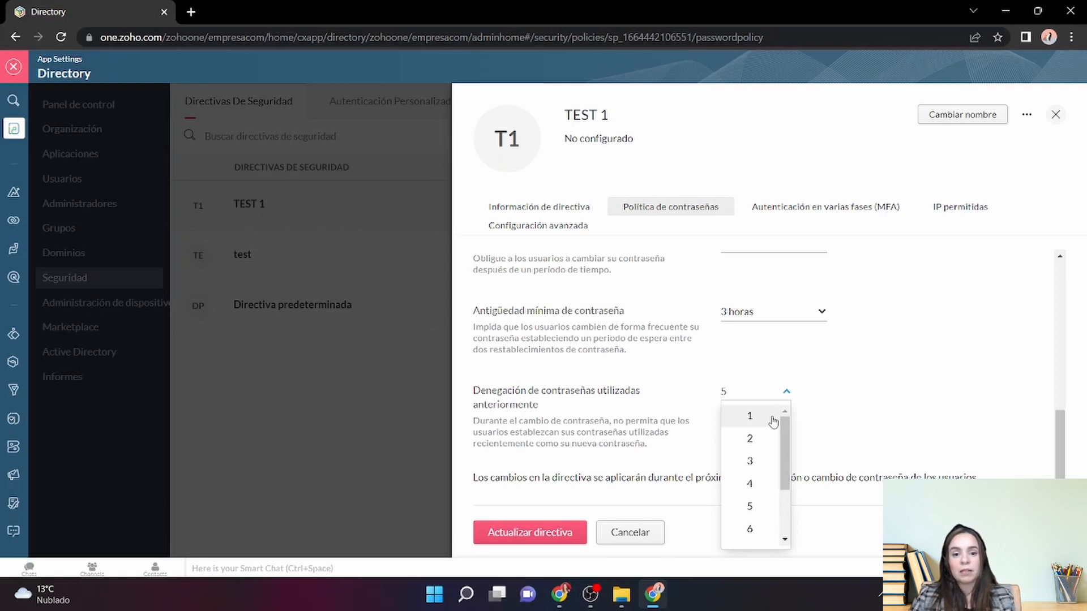
pyautogui.click(773, 419)
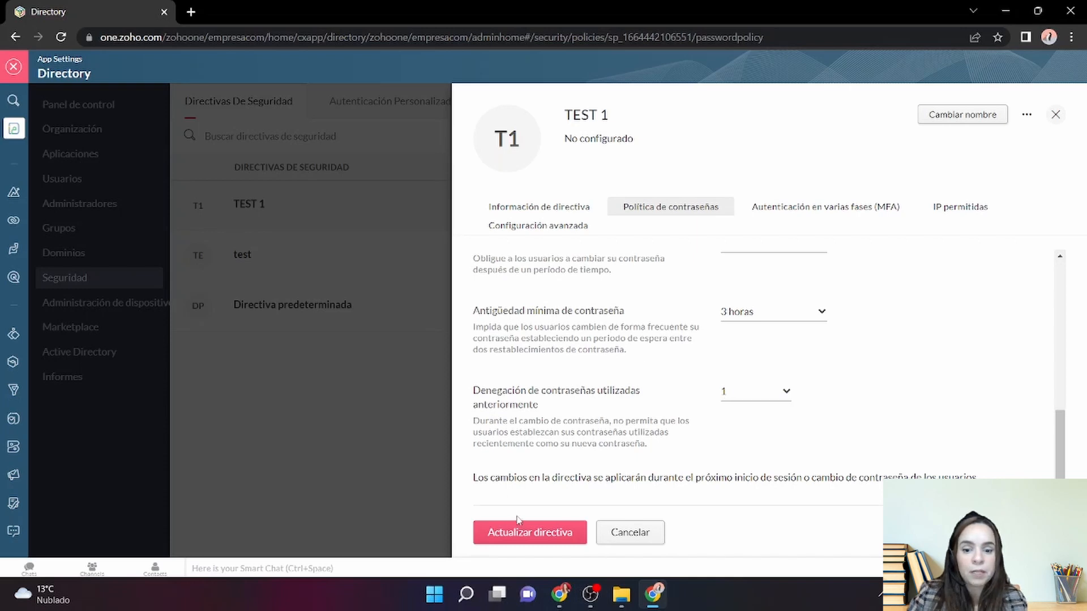
pyautogui.click(523, 538)
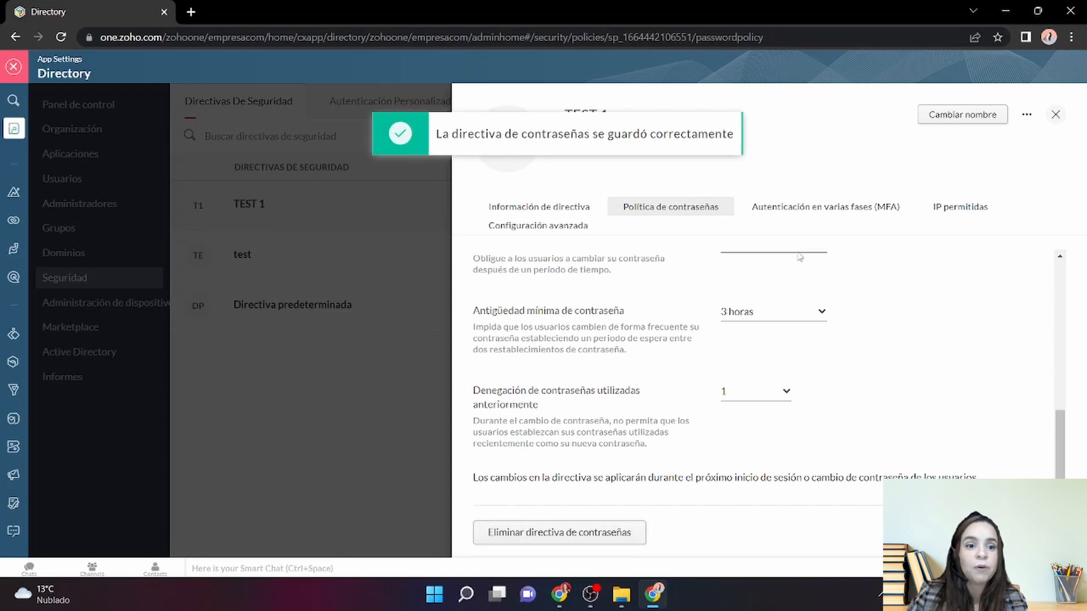
# - Configure TEST 1's MFA by clearing OneAuth, OTP authenticator, YubiKey and SMS, then enabling only OneAuth
pyautogui.click(820, 208)
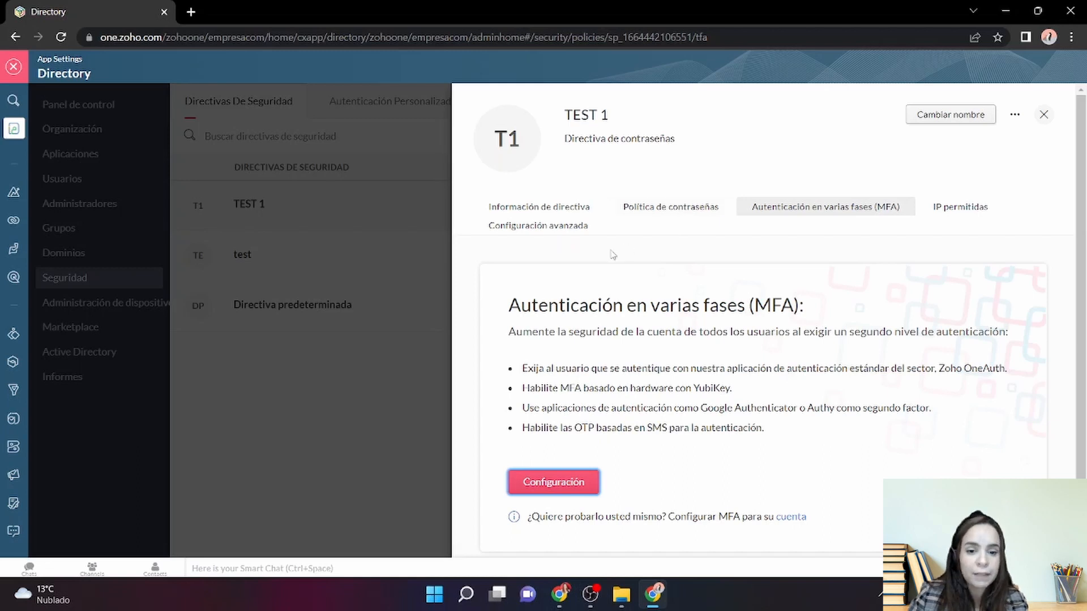
pyautogui.click(571, 486)
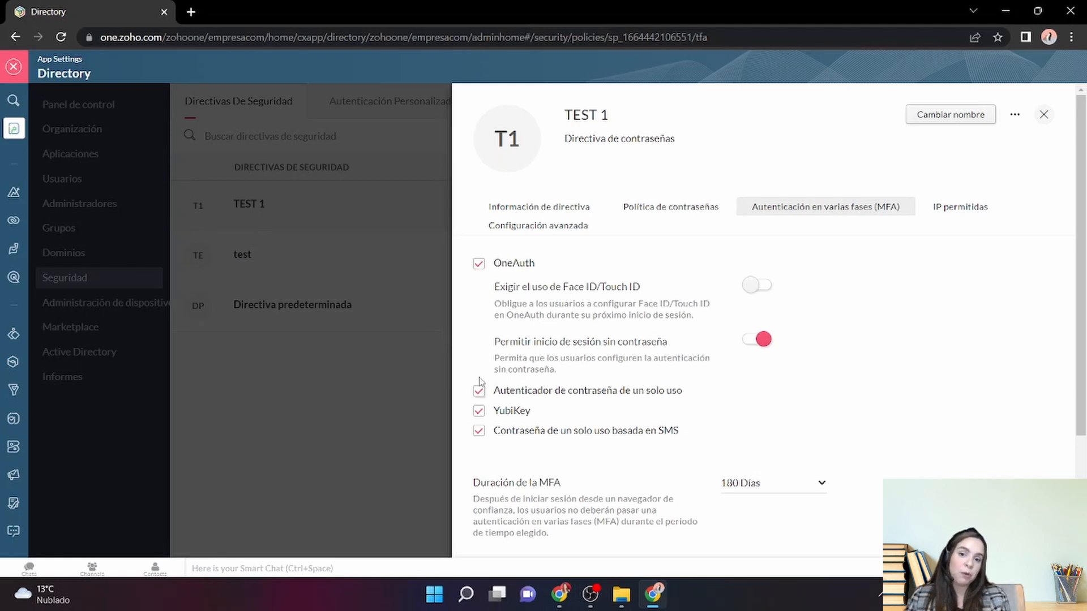
pyautogui.click(479, 264)
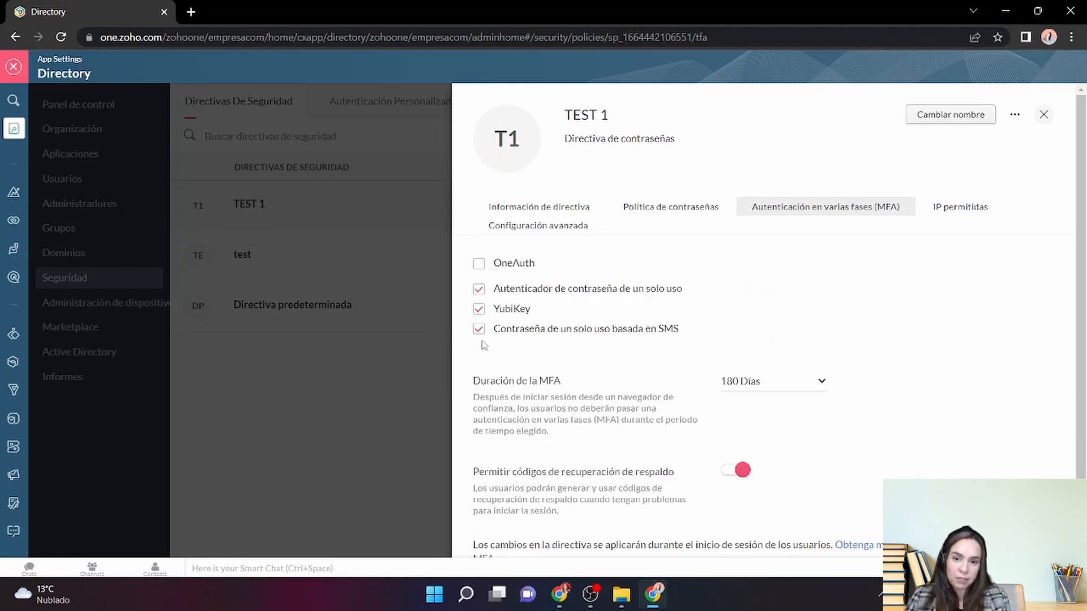
pyautogui.click(479, 289)
pyautogui.click(479, 310)
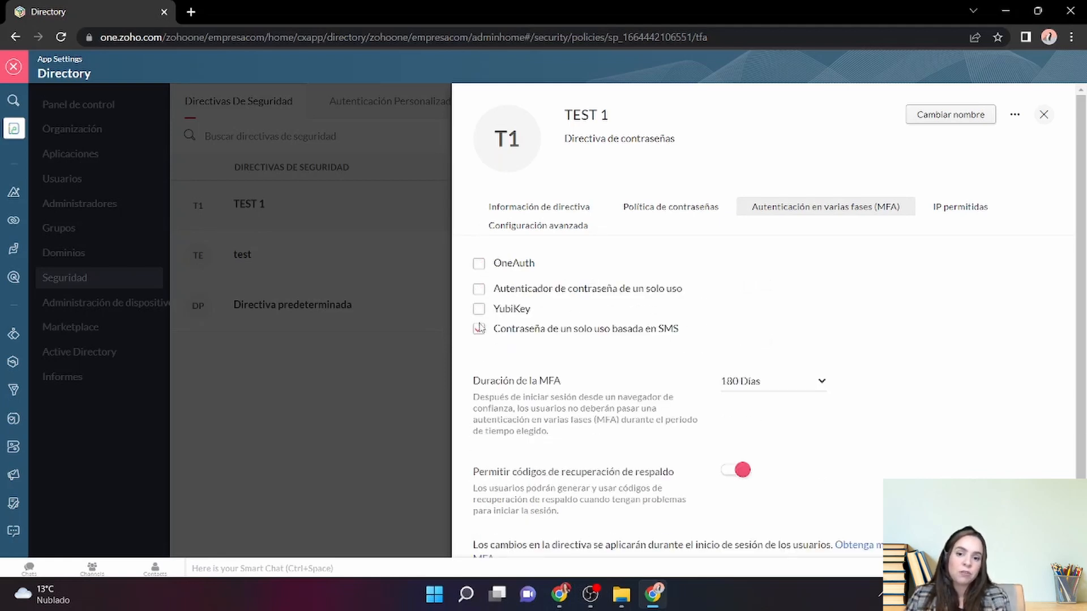
pyautogui.click(479, 330)
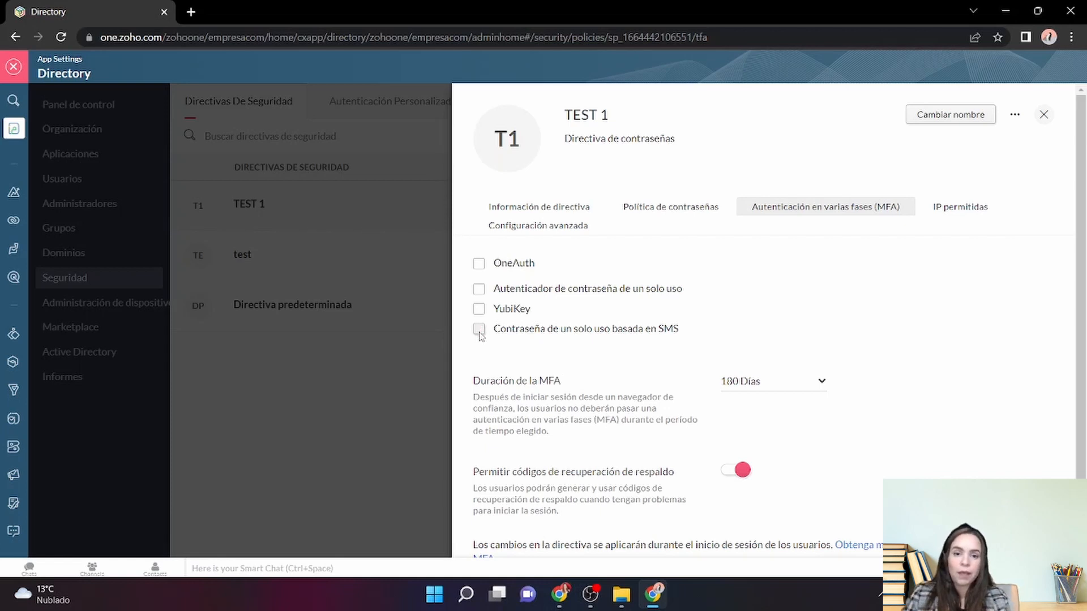
pyautogui.click(481, 266)
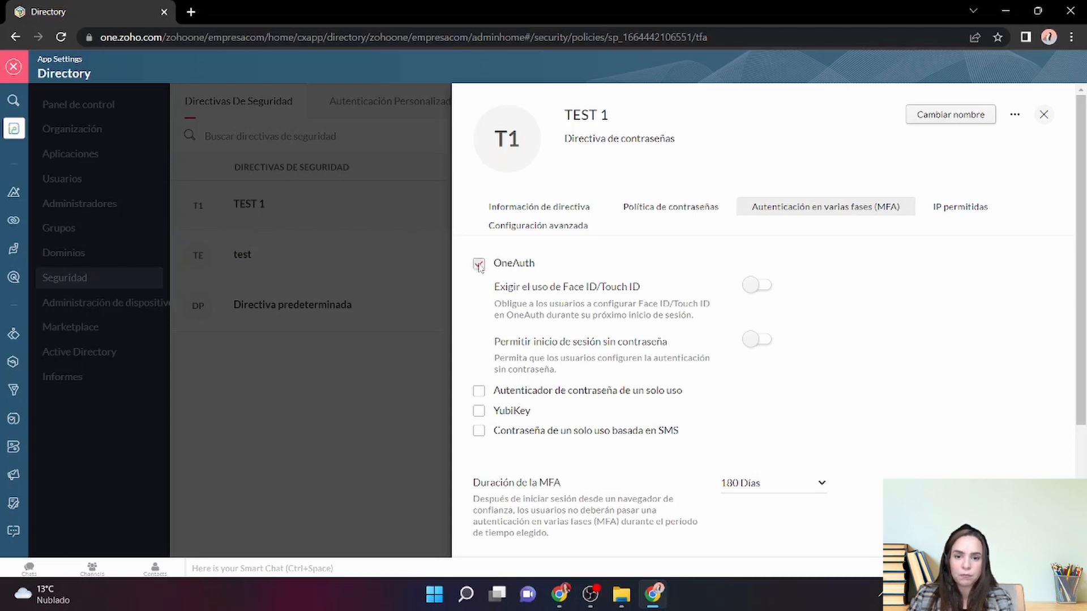
pyautogui.click(479, 264)
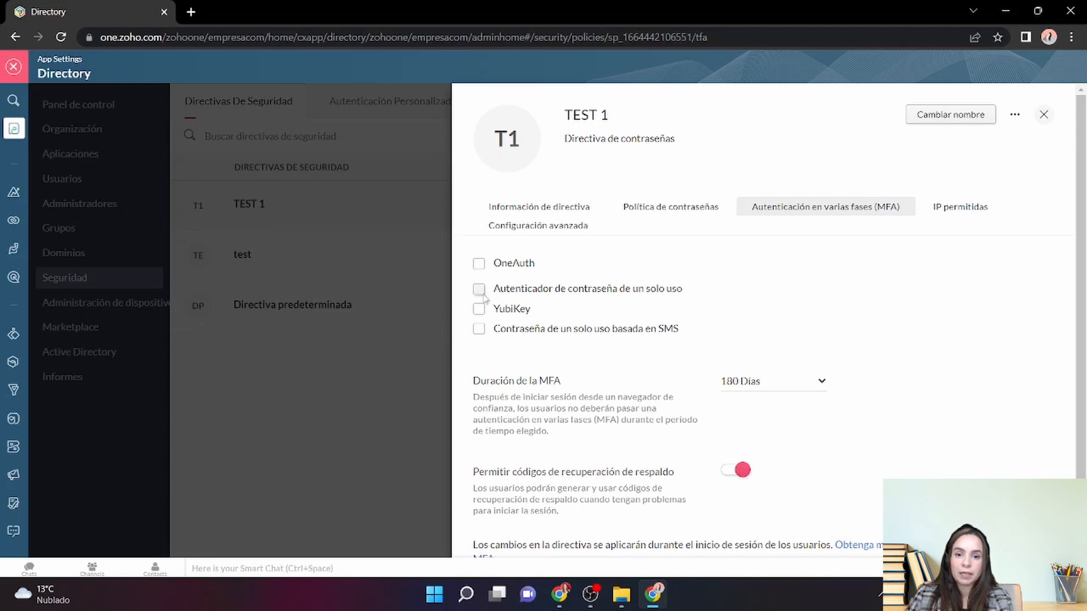
pyautogui.click(480, 291)
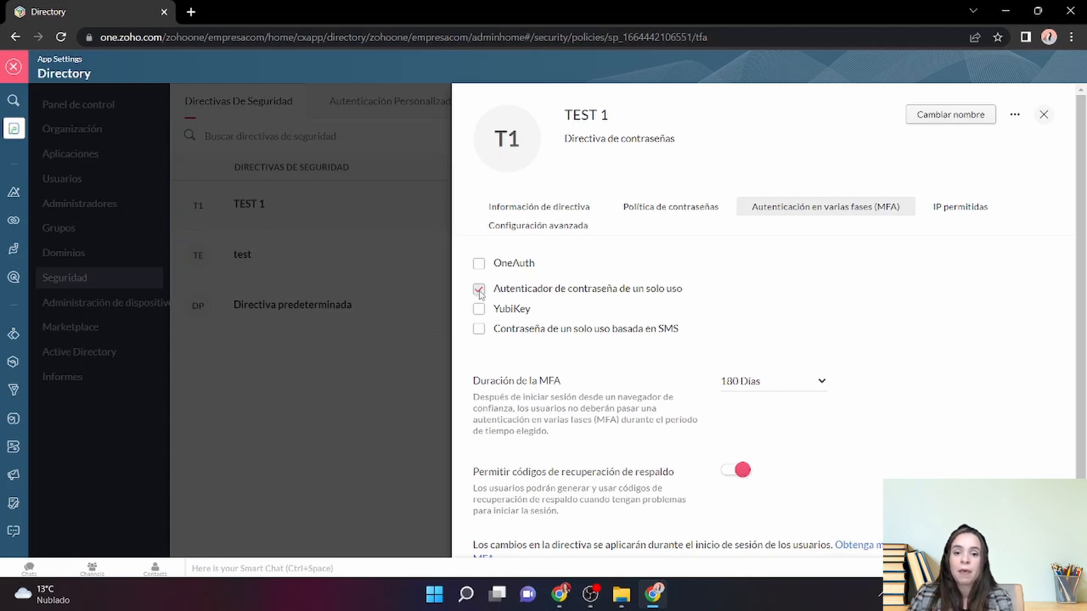
pyautogui.click(479, 291)
pyautogui.click(479, 310)
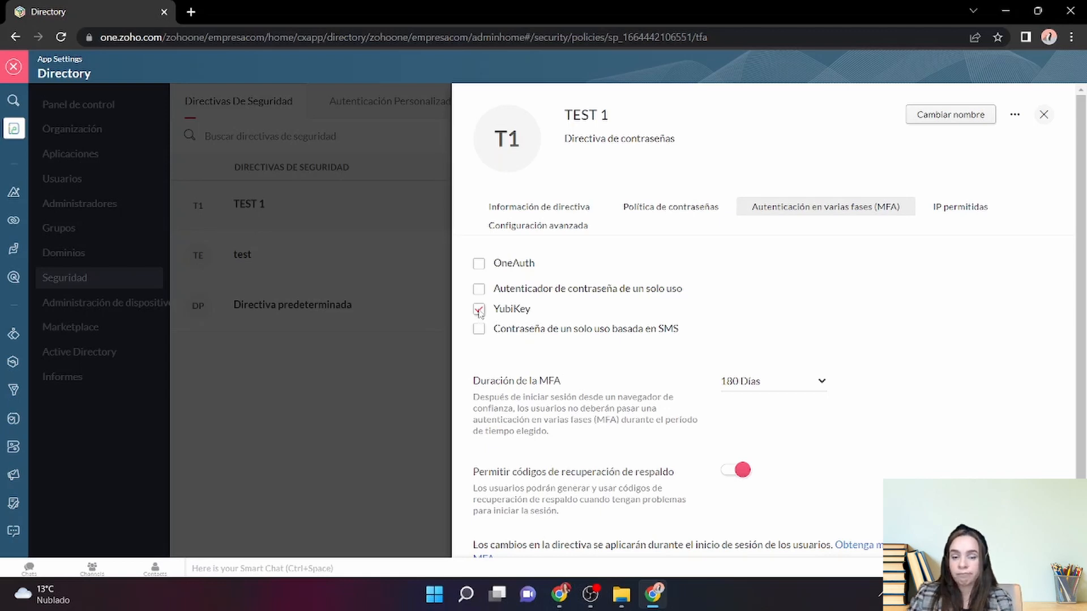
pyautogui.click(479, 310)
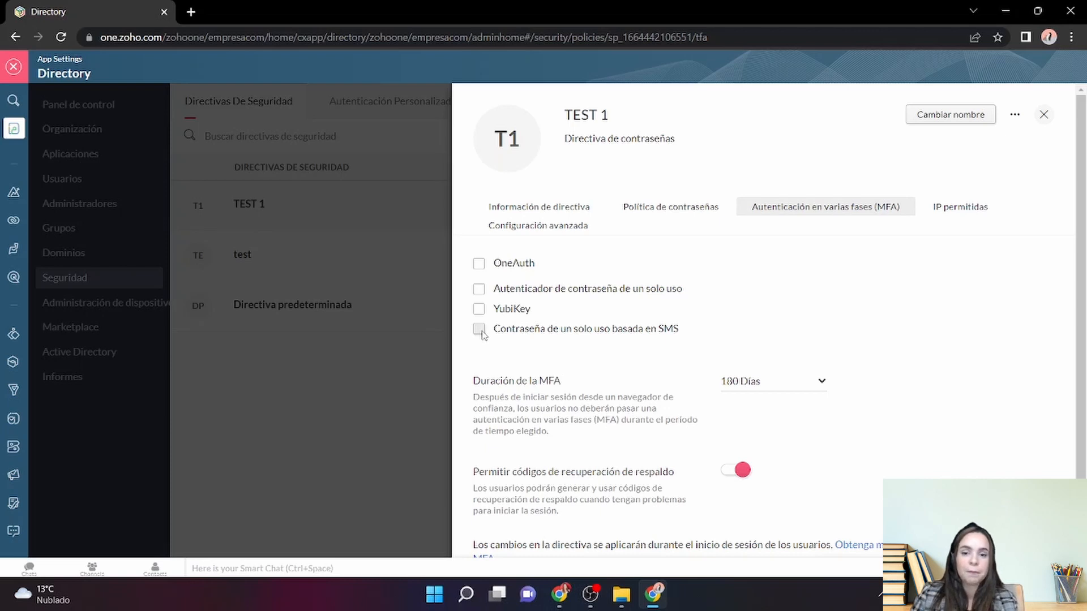
pyautogui.click(481, 331)
pyautogui.click(481, 266)
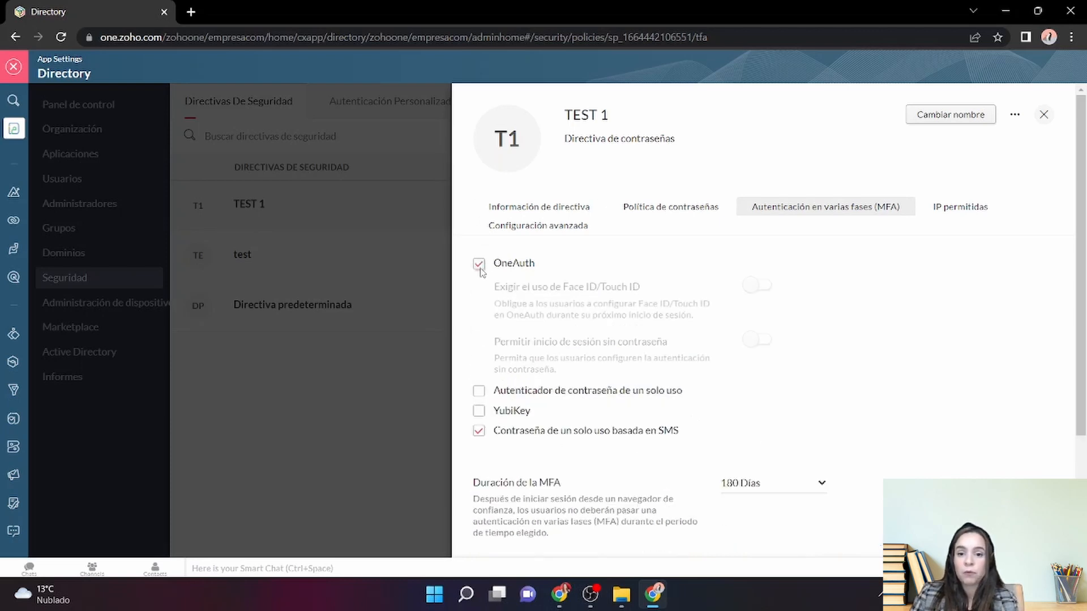
pyautogui.click(478, 432)
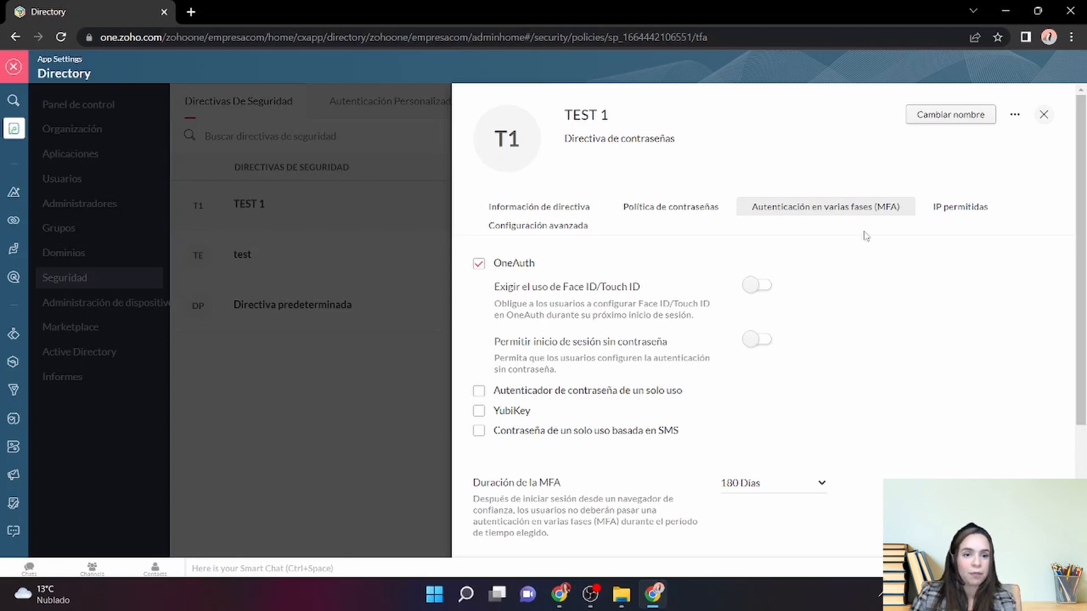
# - Show the IP permitidas section of the TEST 1 policy
pyautogui.click(944, 211)
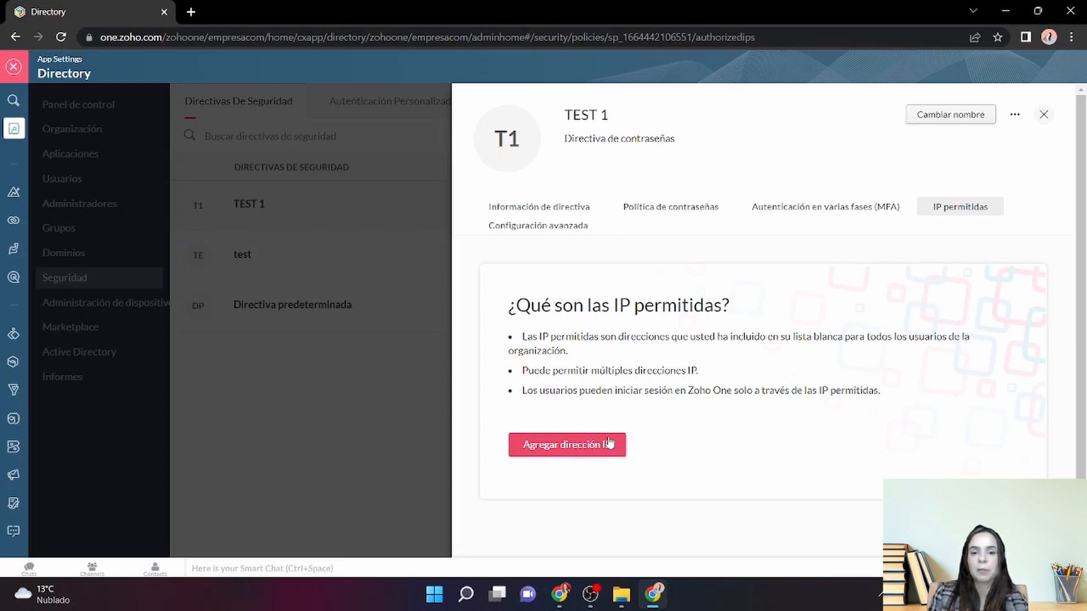
# - In advanced settings, set session duration to 5 Días and idle timeout to 6 horas
pyautogui.click(540, 230)
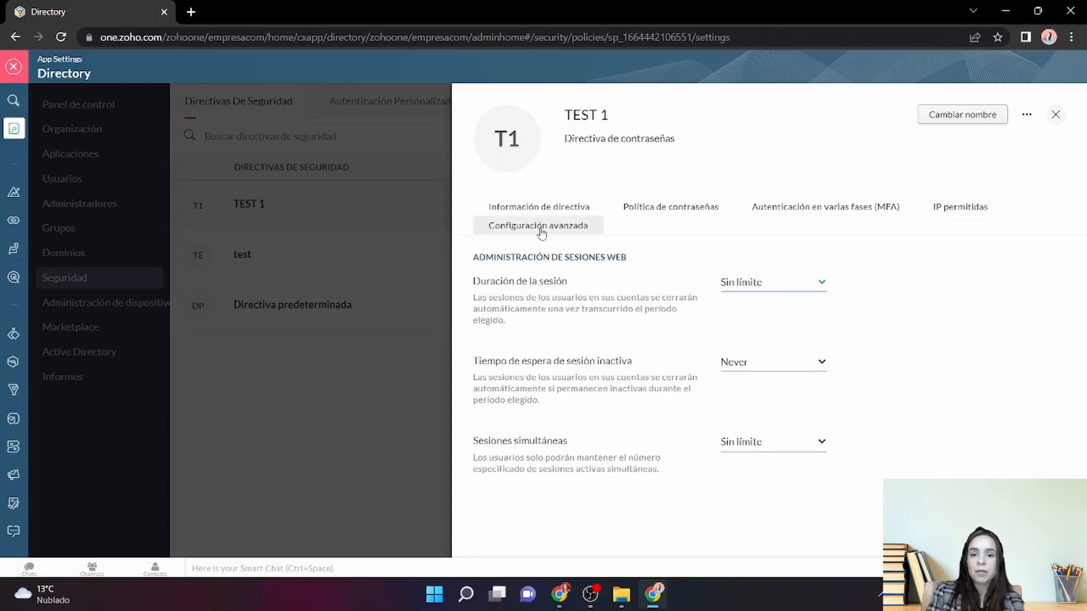
pyautogui.click(747, 290)
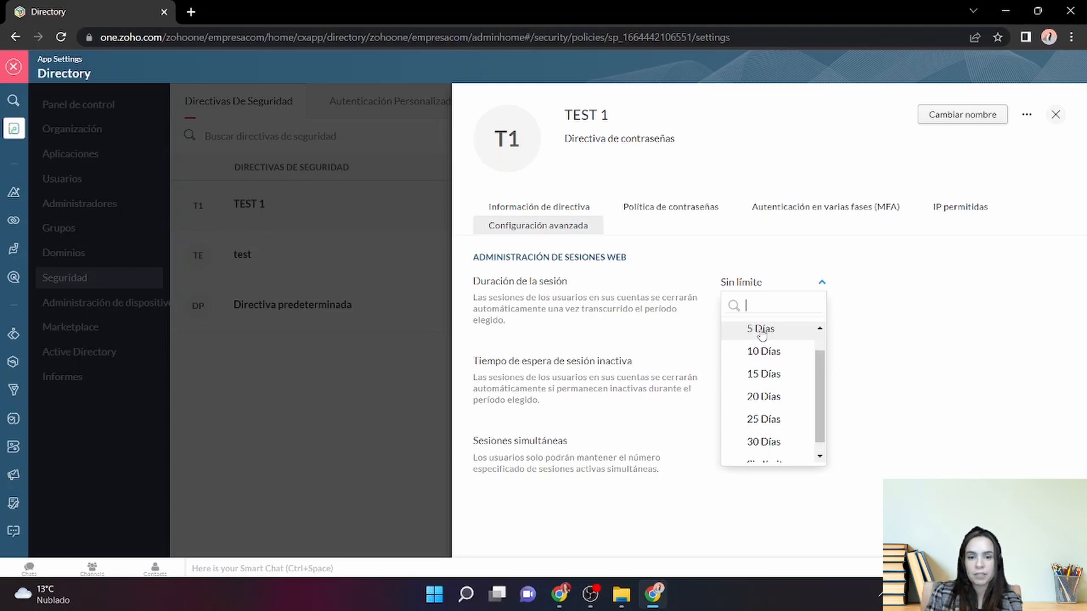
pyautogui.click(762, 330)
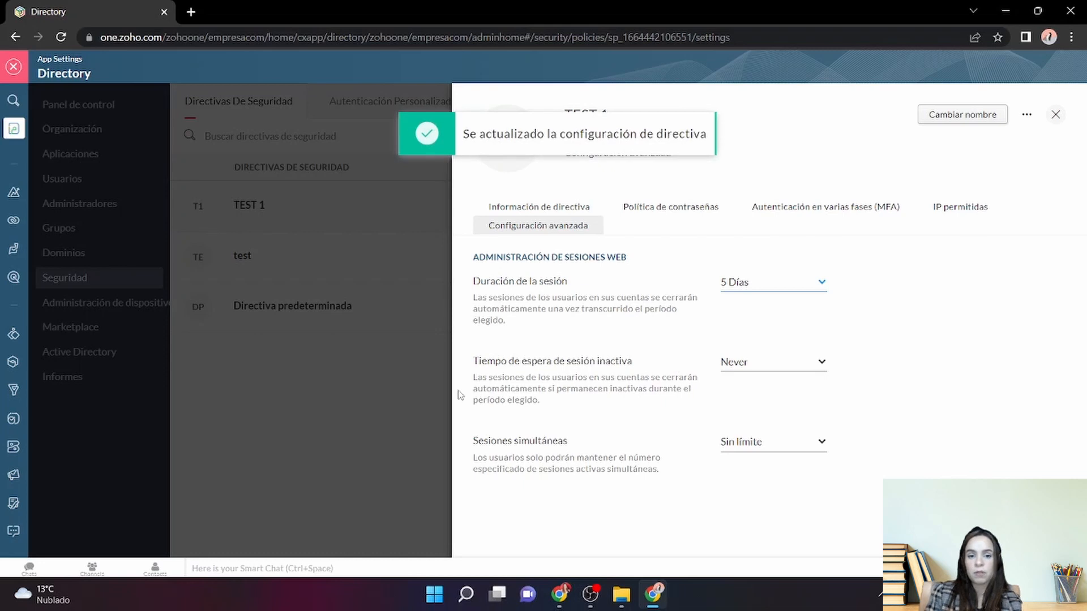
pyautogui.click(754, 373)
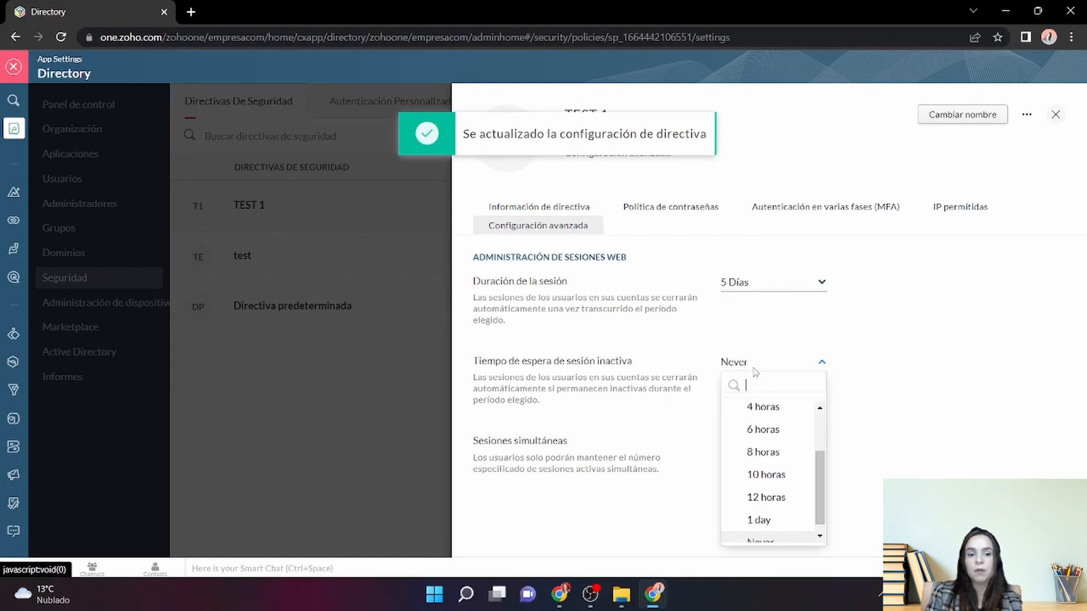
pyautogui.click(773, 437)
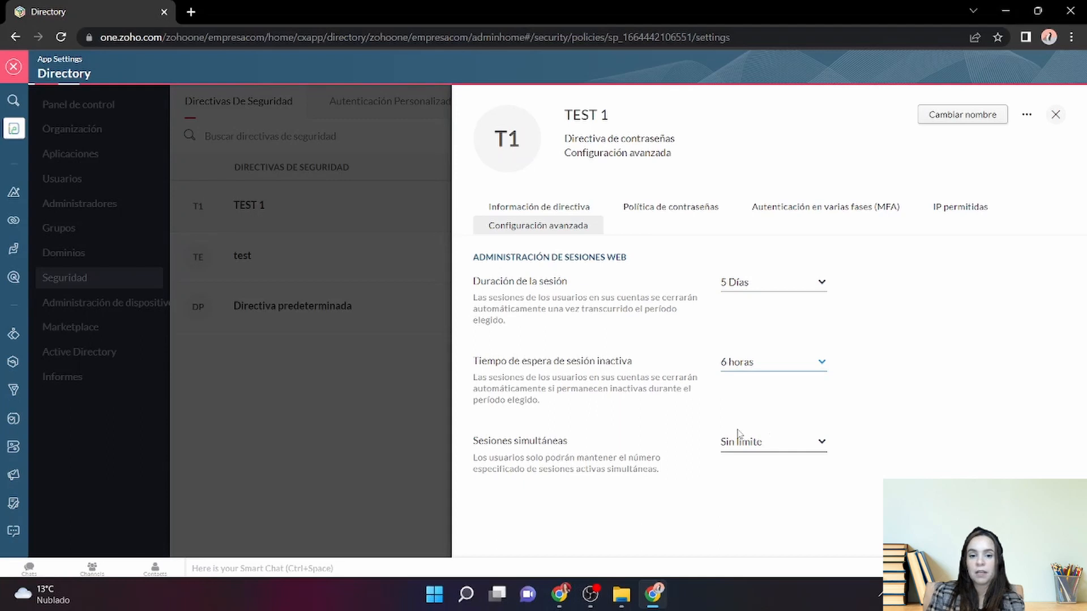
# - Leave concurrent sessions at Sin límite and close the TEST 1 policy panel
pyautogui.click(770, 441)
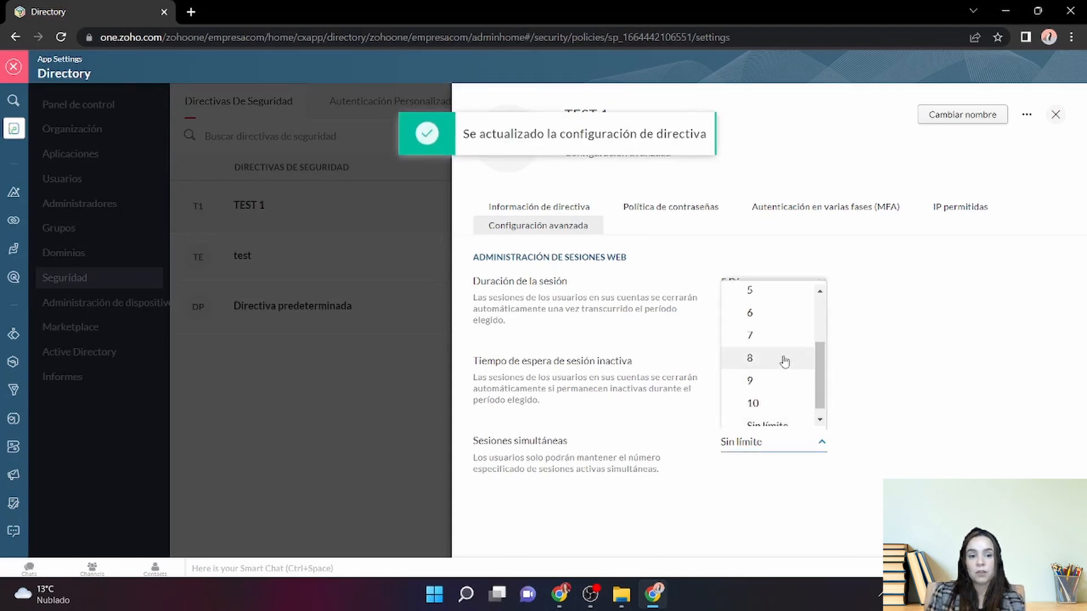
pyautogui.moveTo(822, 390); pyautogui.dragTo(822, 400)
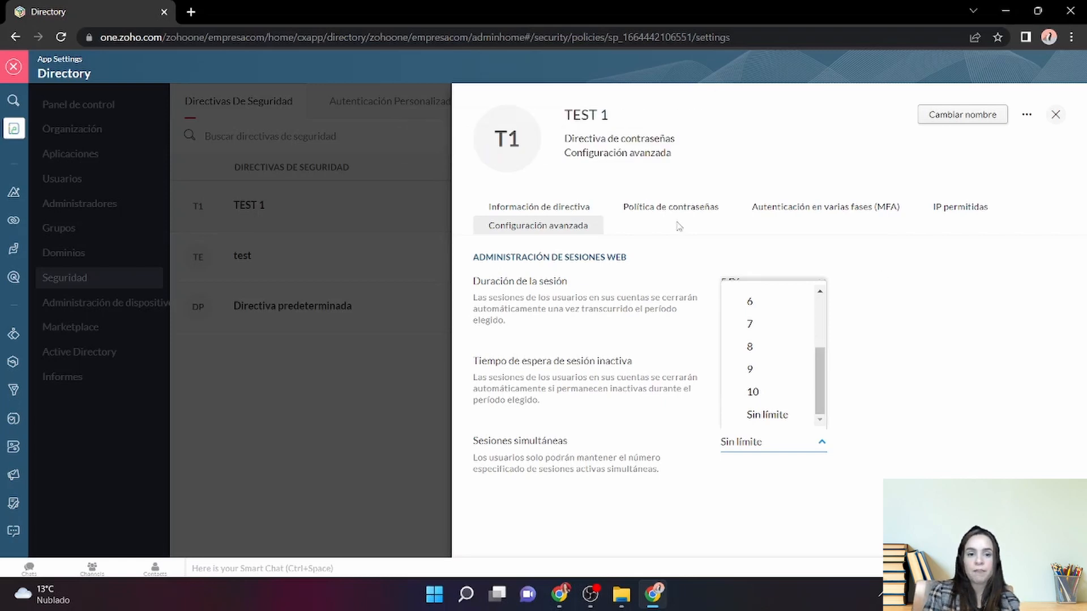
pyautogui.click(1056, 118)
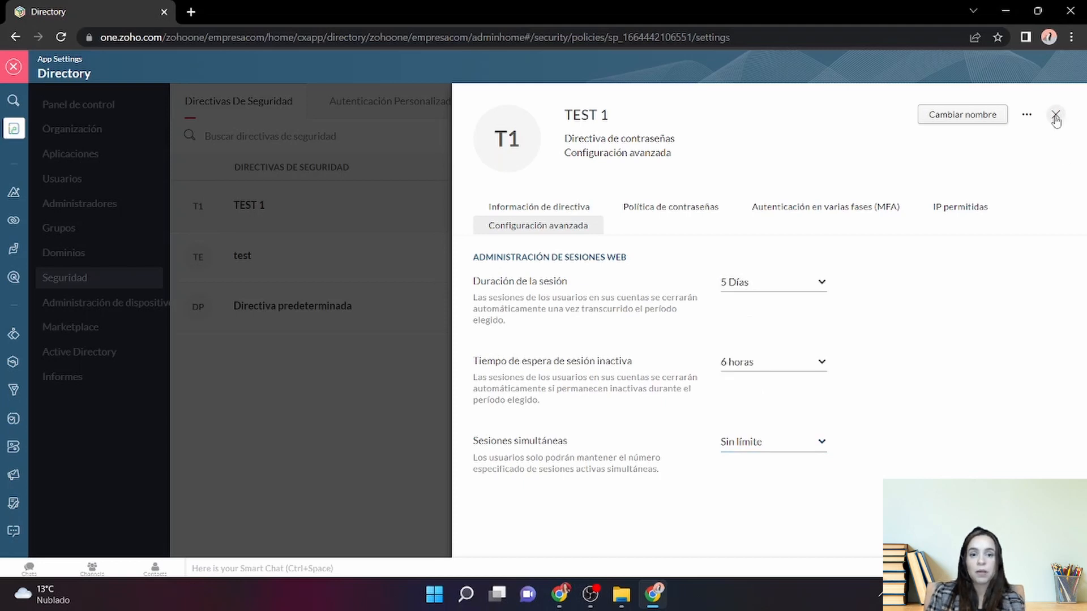
pyautogui.click(1056, 117)
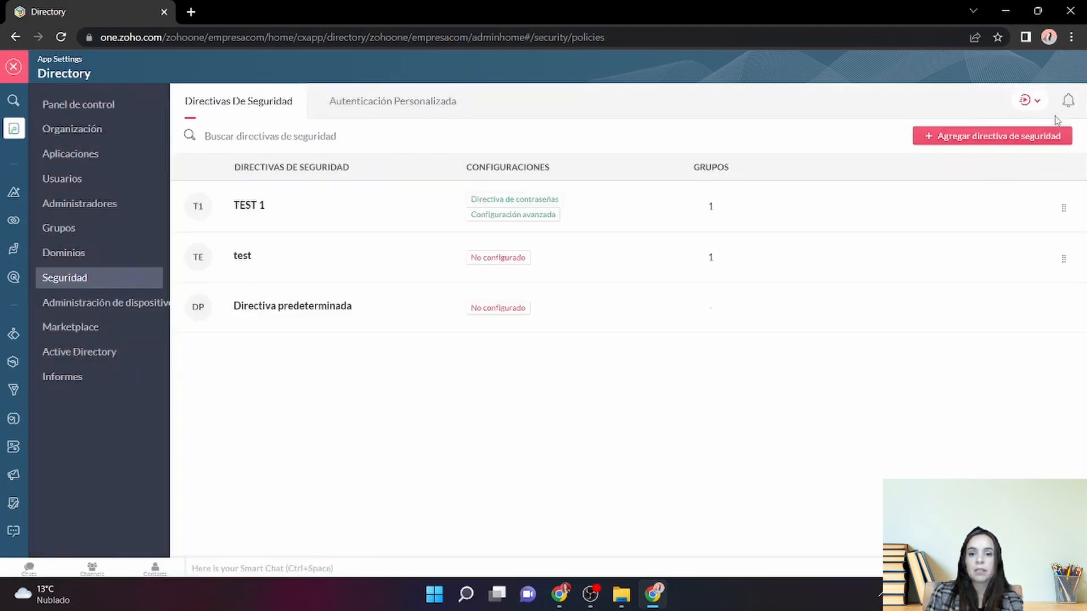